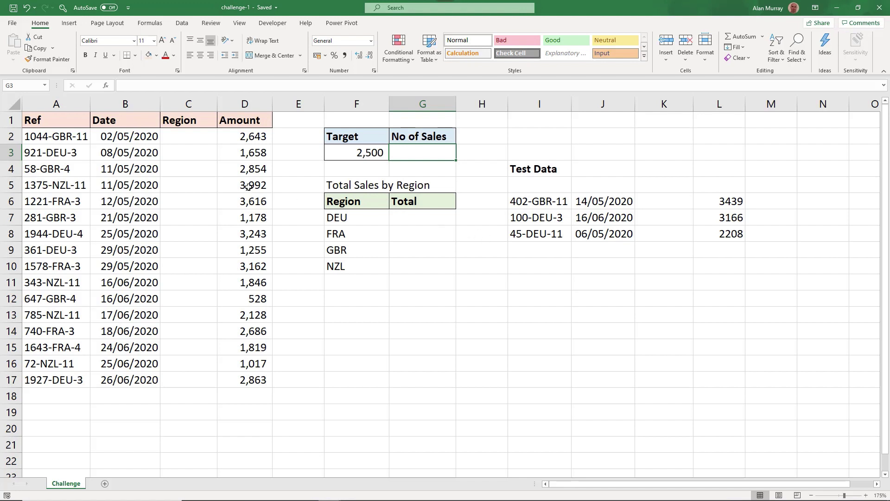
- Select A1:D17 and convert it to a table with headers using Ctrl+T
{"action": "left_click_drag", "start_coordinate": [85, 122], "coordinate": [241, 377]}
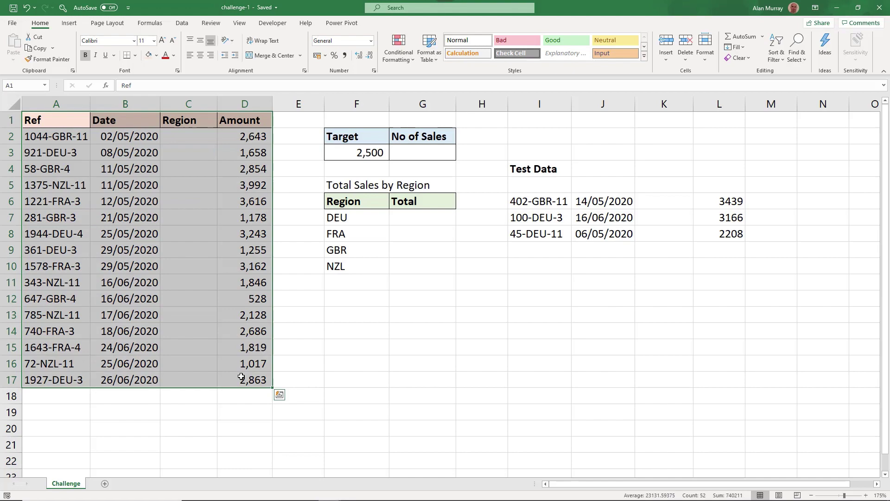
{"action": "key", "text": "ctrl+t"}
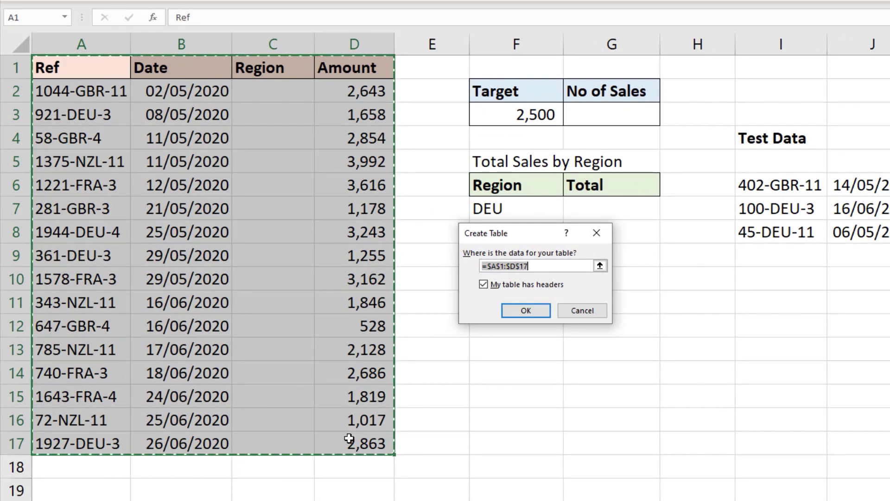
{"action": "key", "text": "End"}
{"action": "left_click", "coordinate": [537, 314]}
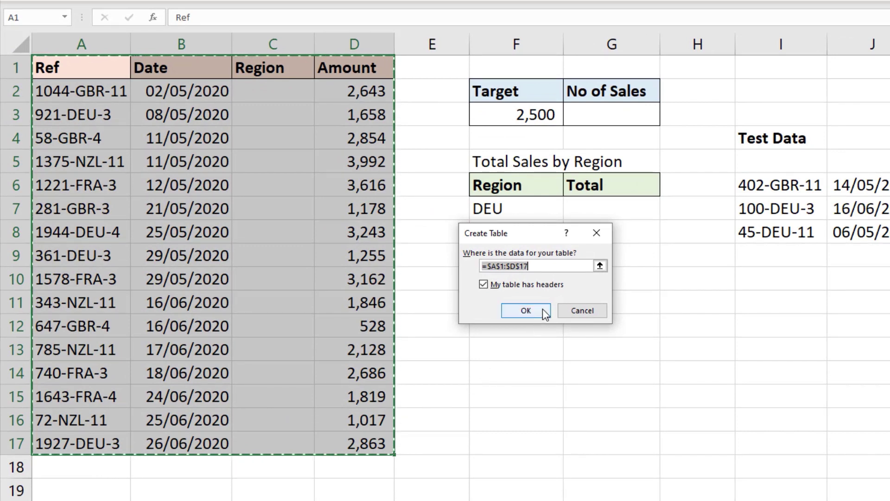
{"action": "left_click", "coordinate": [528, 318]}
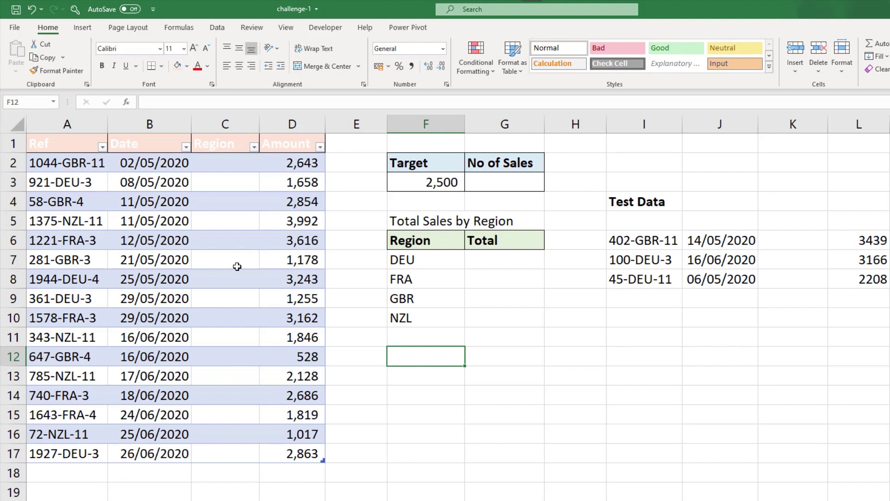
- Clear the sales table's banded colour style from the Table Styles gallery
{"action": "left_click", "coordinate": [237, 266]}
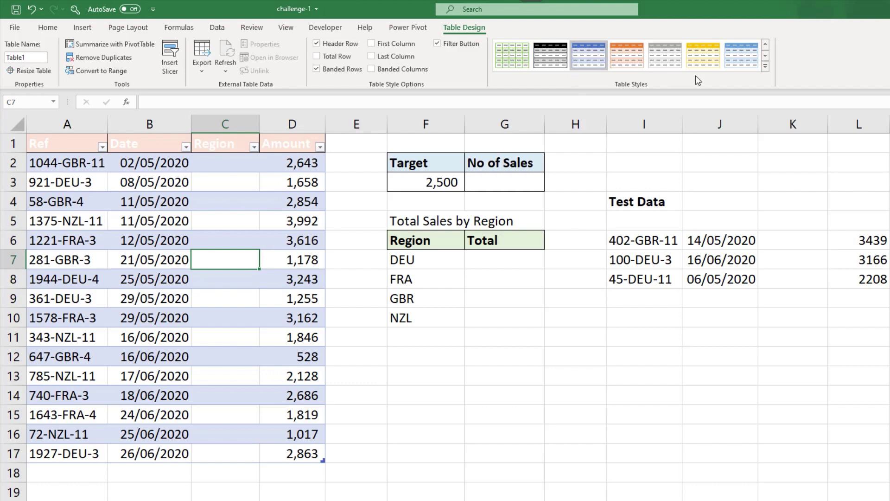
{"action": "left_click", "coordinate": [766, 72]}
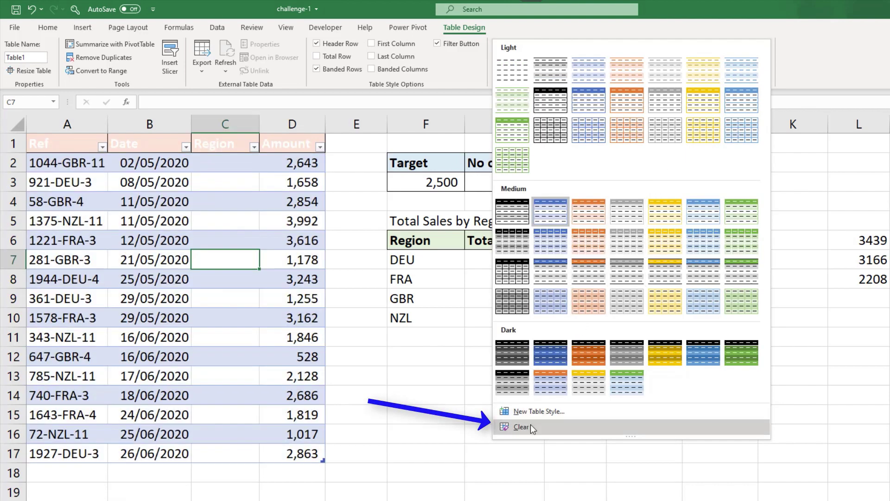
{"action": "key", "text": "Escape"}
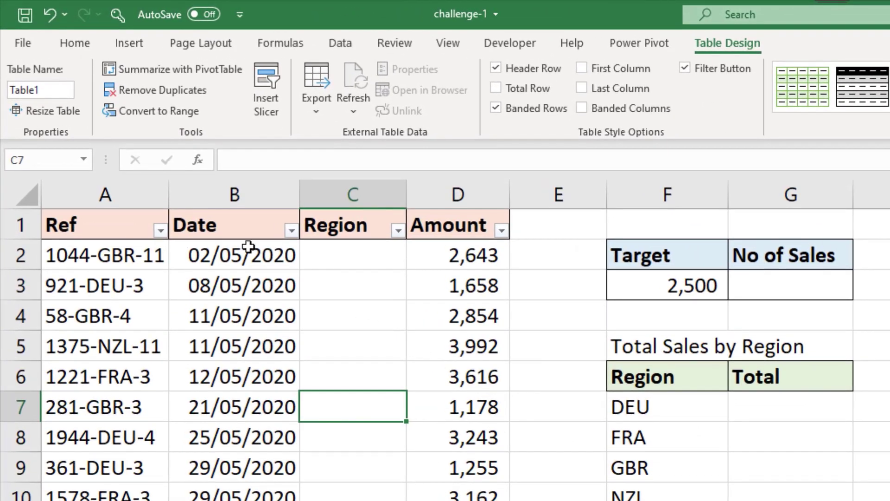
- Change the table name in the Table Name box from Table1 to Sales
{"action": "left_click", "coordinate": [48, 90]}
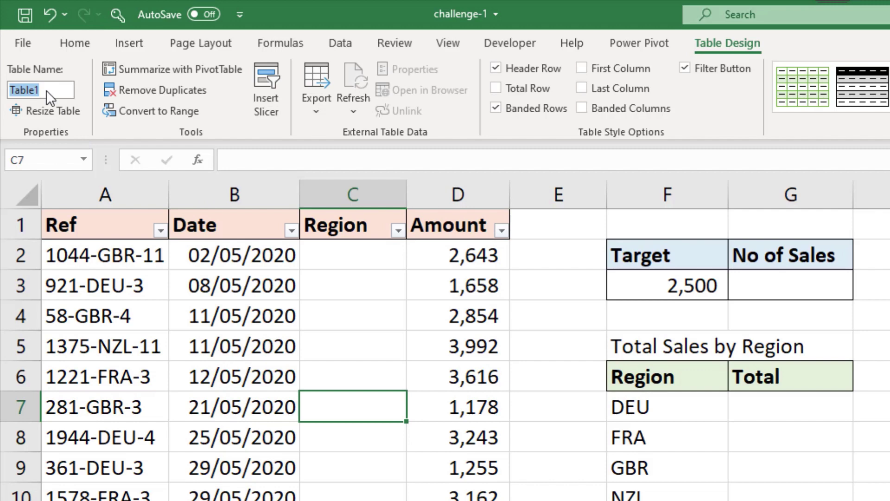
{"action": "type", "text": "Sa"}
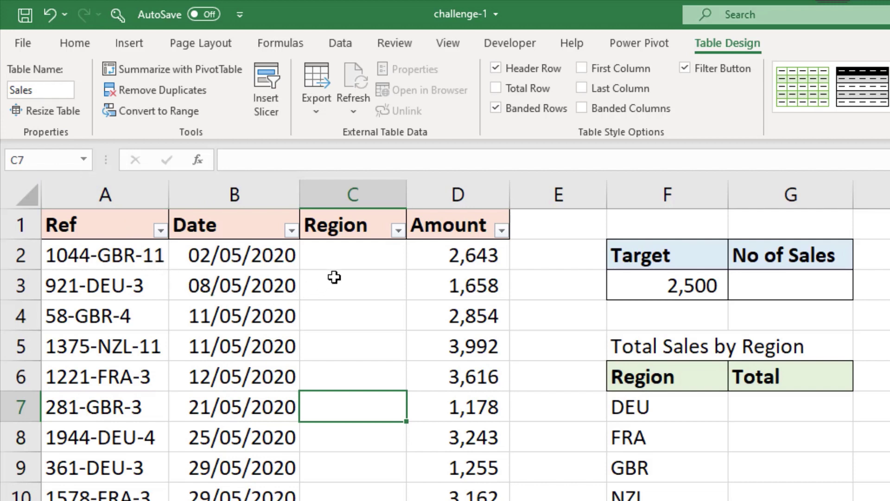
{"action": "left_click", "coordinate": [351, 262]}
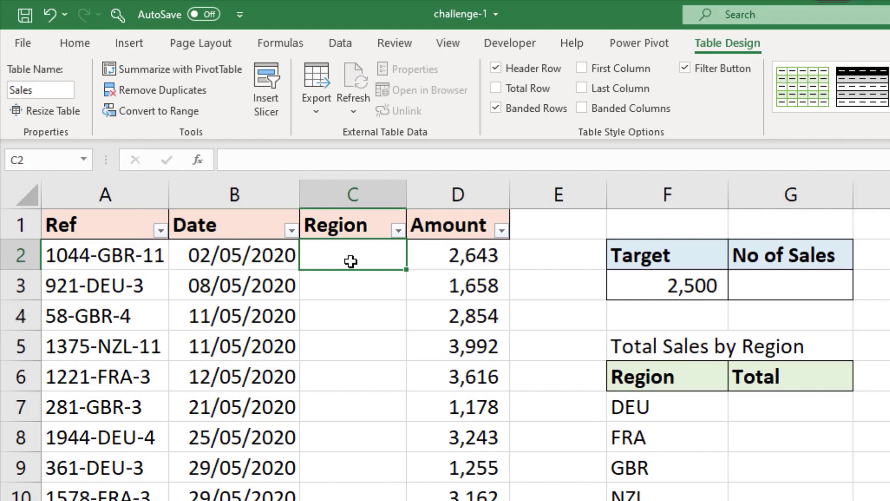
{"action": "type", "text": "=mi"}
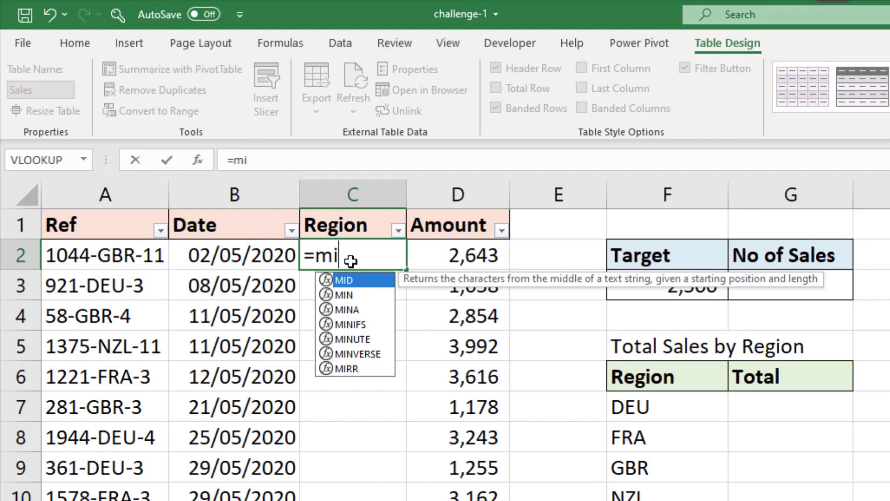
{"action": "key", "text": "Tab"}
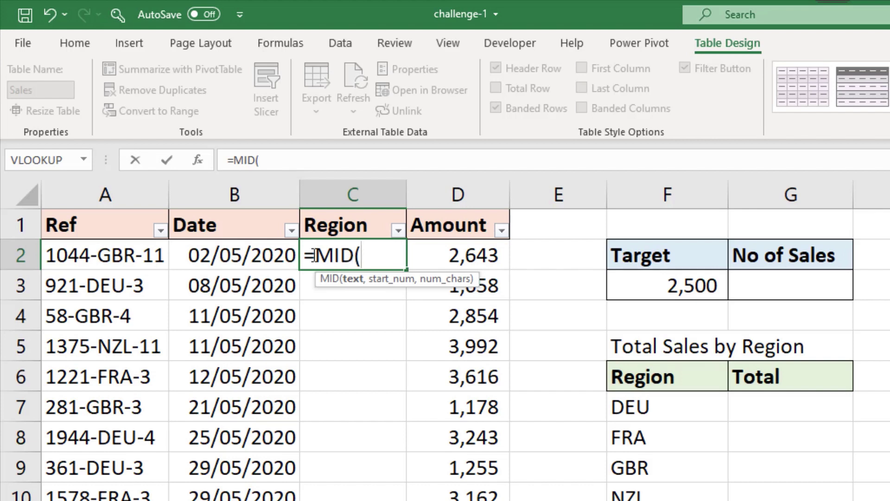
{"action": "left_click", "coordinate": [134, 256]}
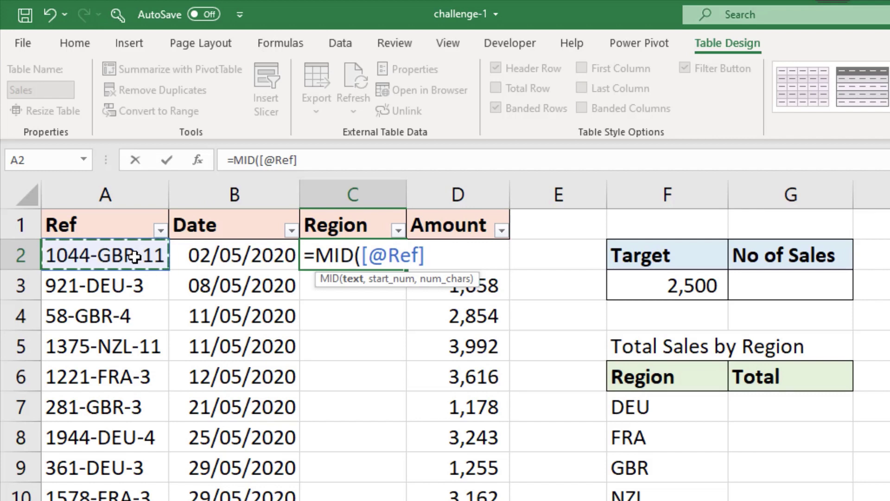
{"action": "type", "text": ","}
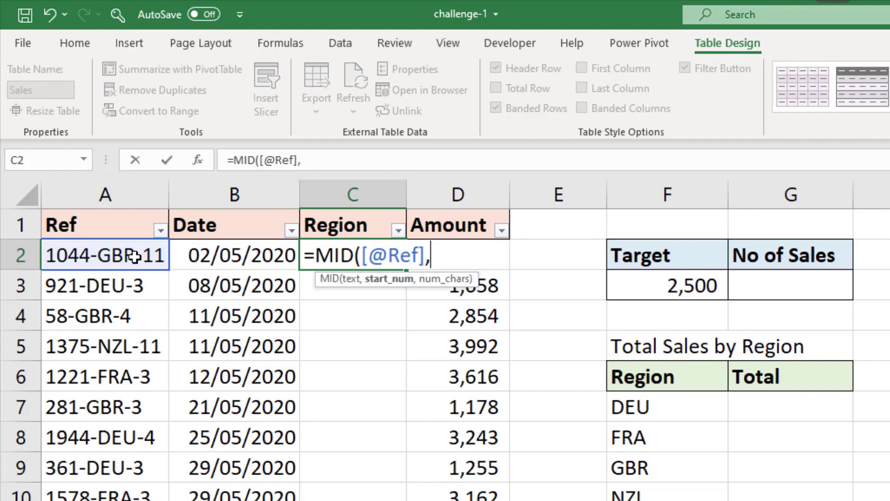
{"action": "type", "text": "se"}
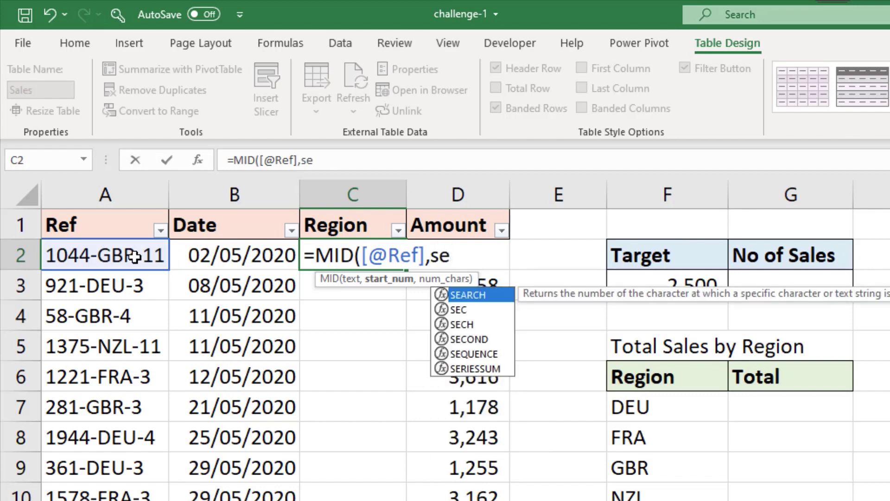
{"action": "type", "text": "a"}
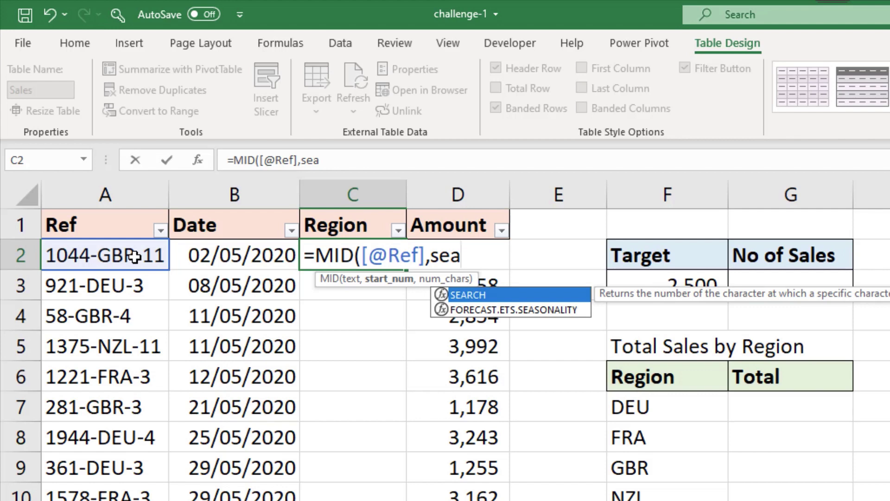
{"action": "key", "text": "Tab"}
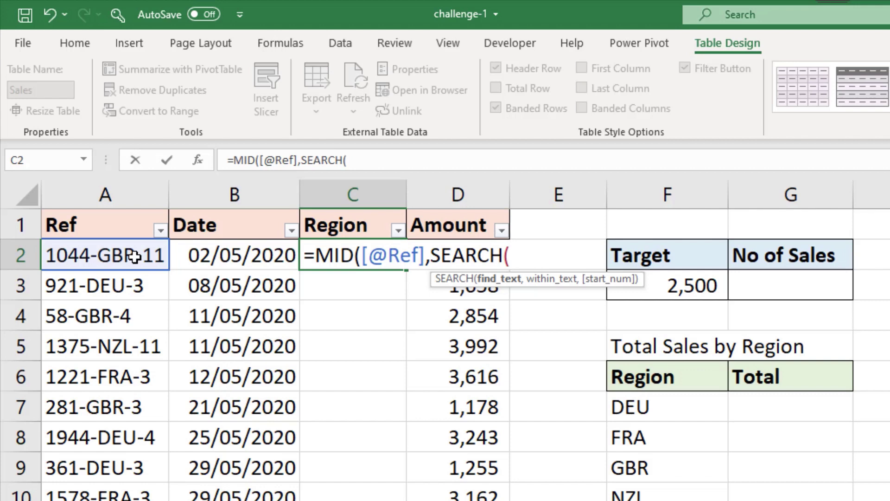
{"action": "type", "text": "\"-\","}
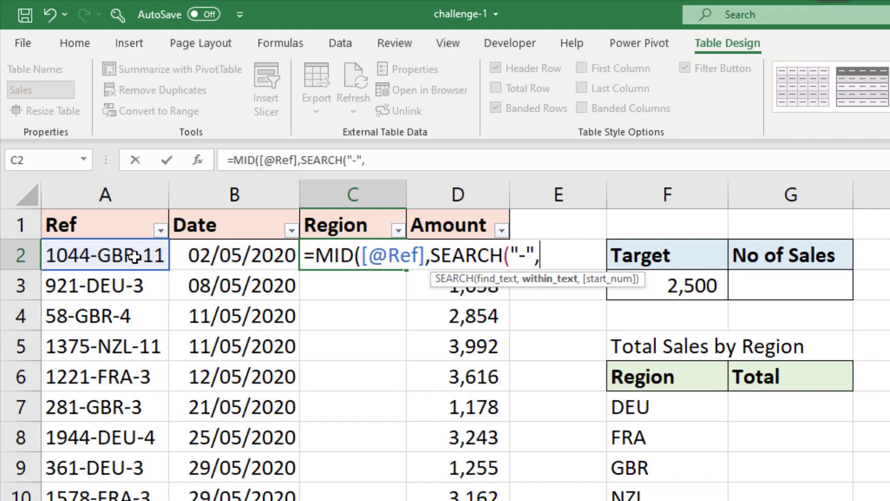
{"action": "left_click", "coordinate": [131, 257]}
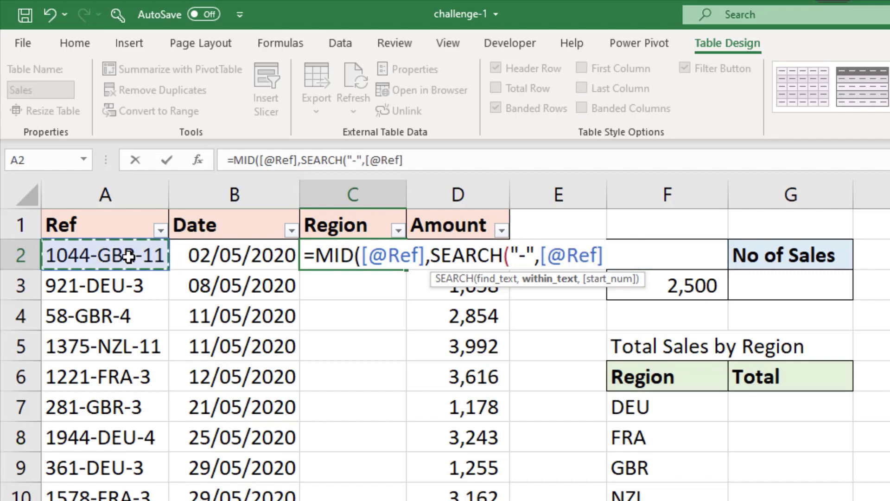
{"action": "type", "text": ","}
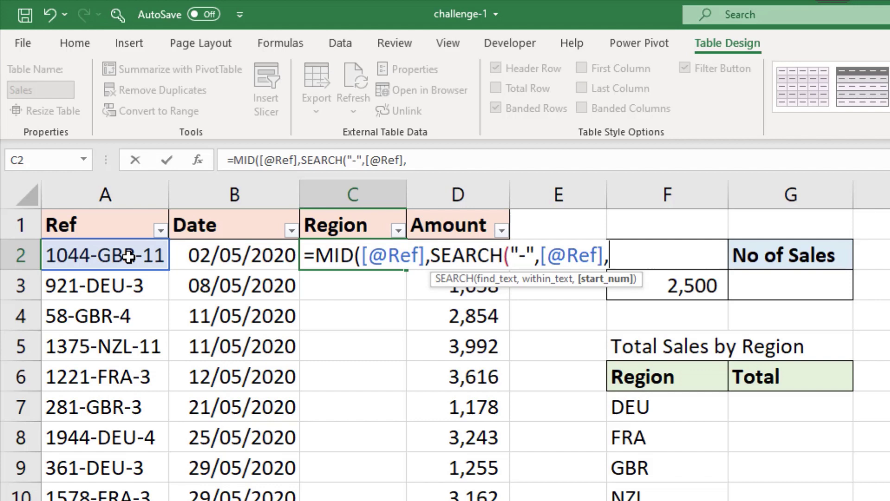
{"action": "type", "text": "1)"}
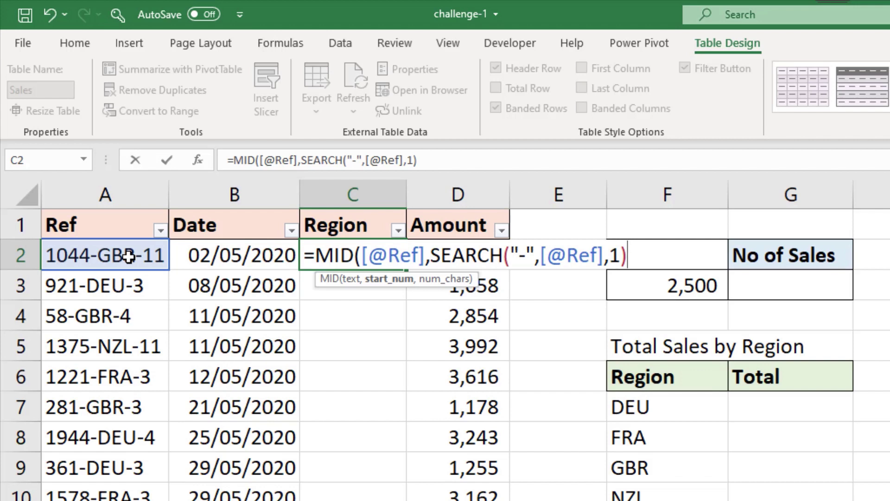
{"action": "type", "text": "+1,"}
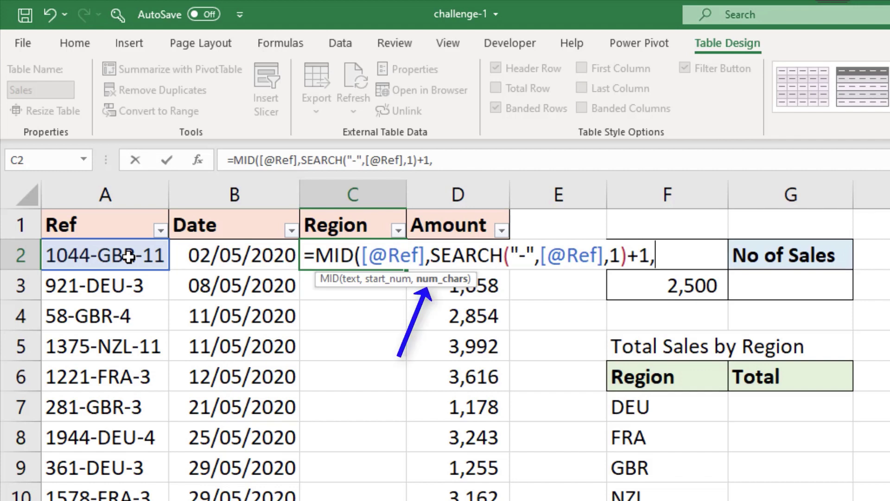
{"action": "type", "text": "3"}
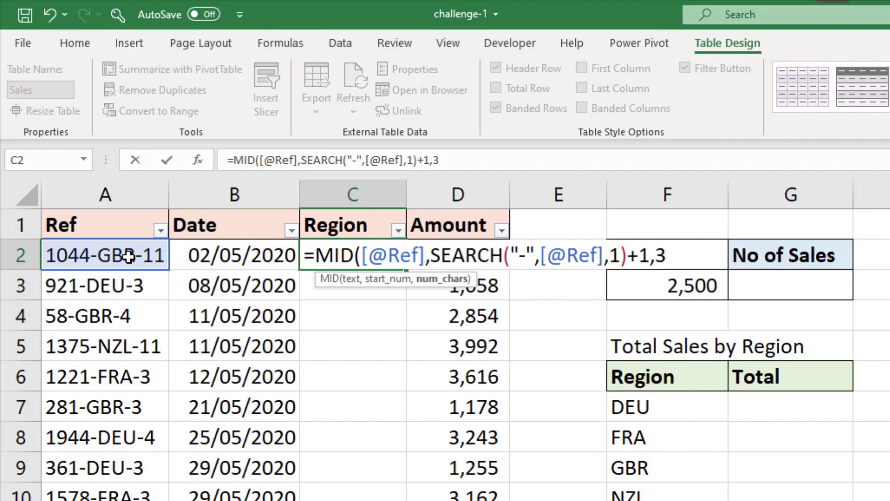
{"action": "type", "text": ")"}
{"action": "key", "text": "Return"}
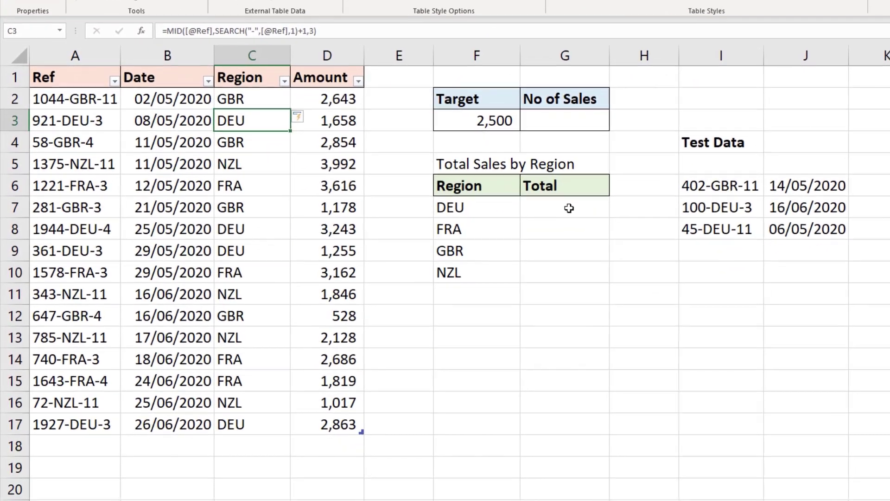
- Enter =SUMIF(Sales[Region],F7,Sales[Amount]) in G7 for the DEU total of 9,019
{"action": "left_click", "coordinate": [488, 249]}
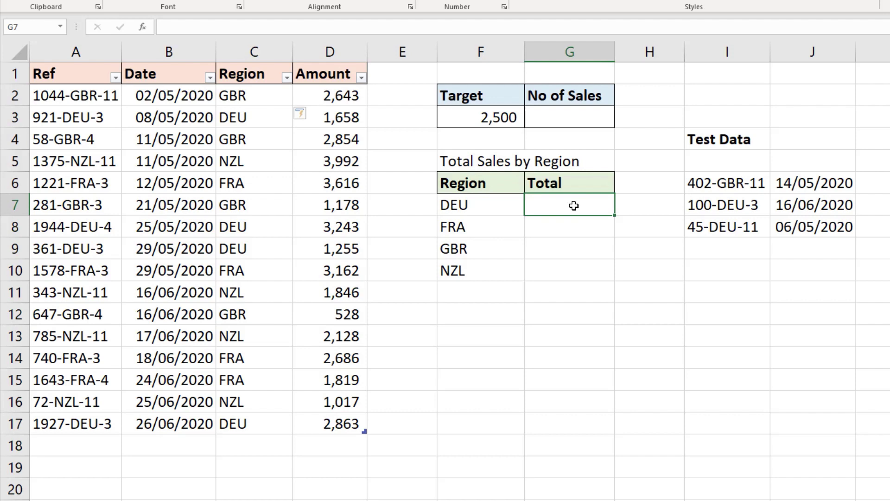
{"action": "type", "text": "=sumif("}
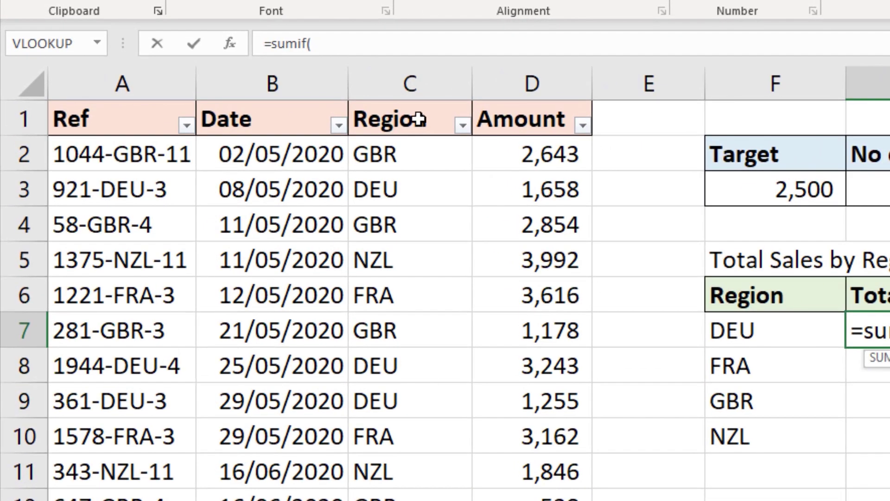
{"action": "left_click", "coordinate": [398, 103]}
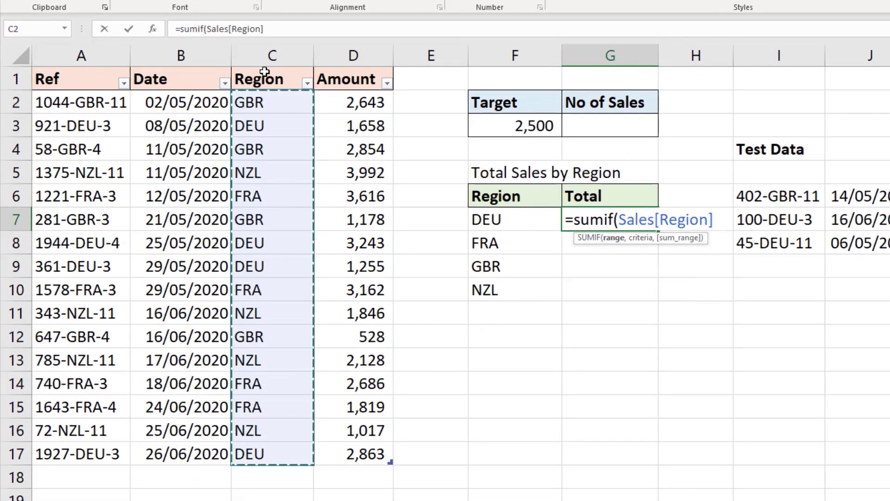
{"action": "type", "text": ","}
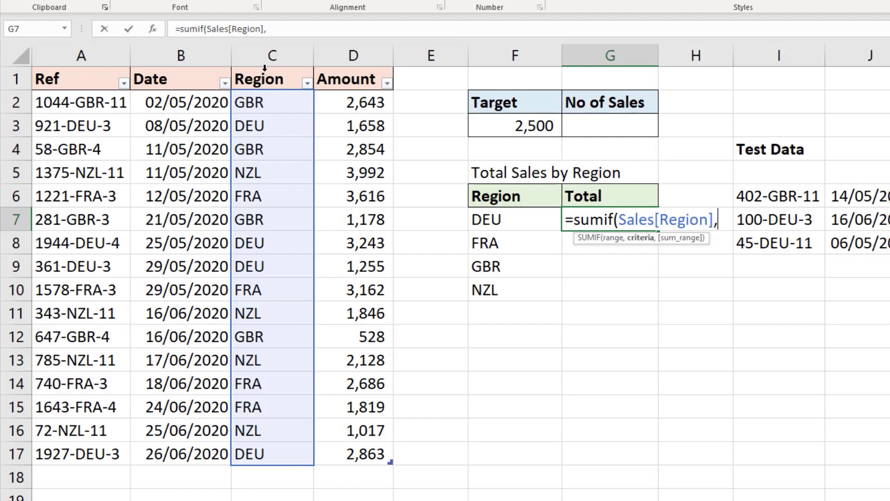
{"action": "left_click", "coordinate": [484, 223]}
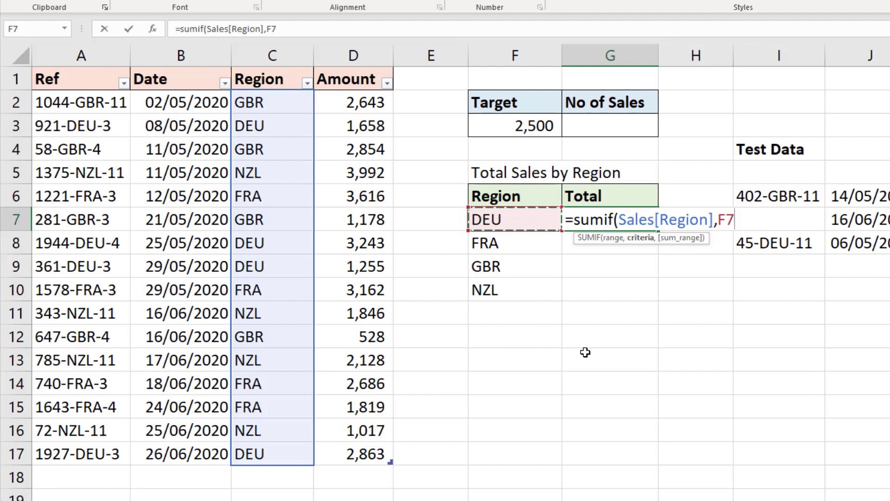
{"action": "type", "text": ","}
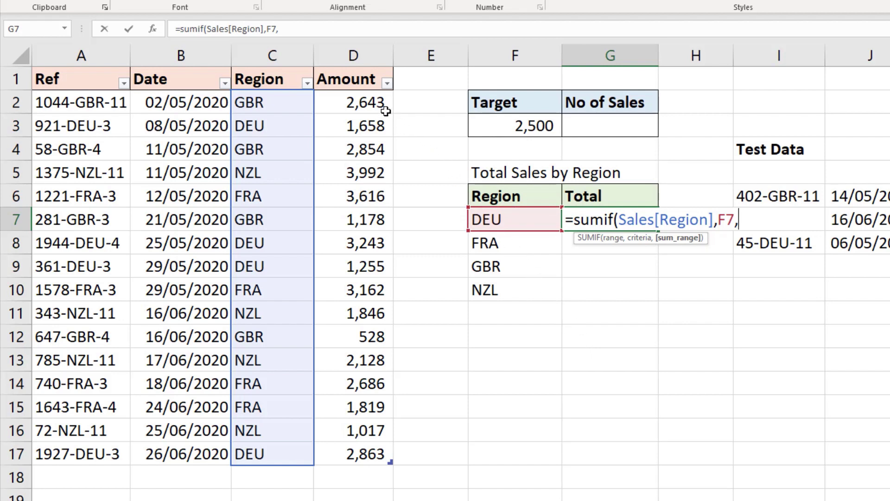
{"action": "left_click", "coordinate": [359, 74]}
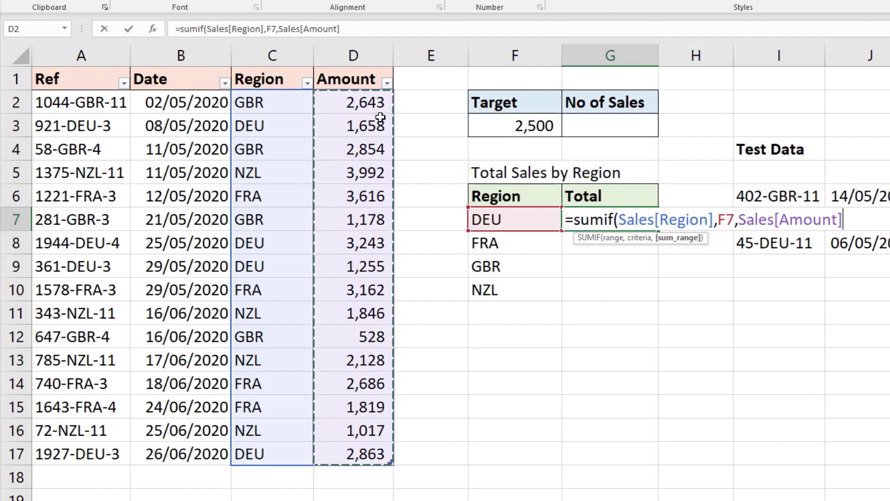
{"action": "type", "text": ")"}
{"action": "key", "text": "Return"}
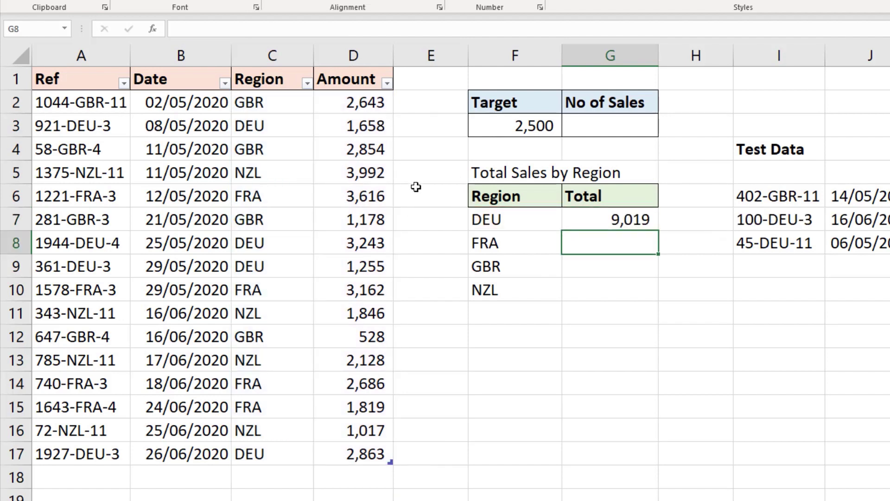
- Fill the SUMIF formula down to G10 for the FRA, GBR and NZL totals
{"action": "left_click", "coordinate": [585, 226]}
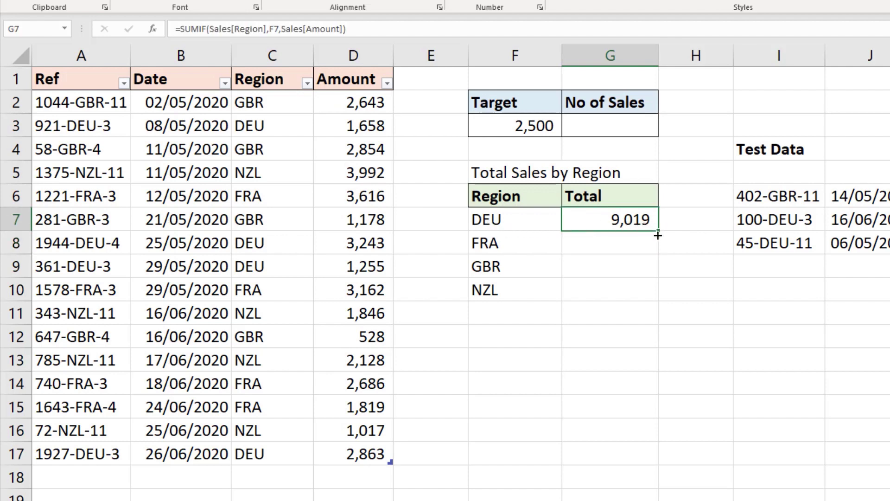
{"action": "left_click_drag", "start_coordinate": [653, 231], "coordinate": [655, 296]}
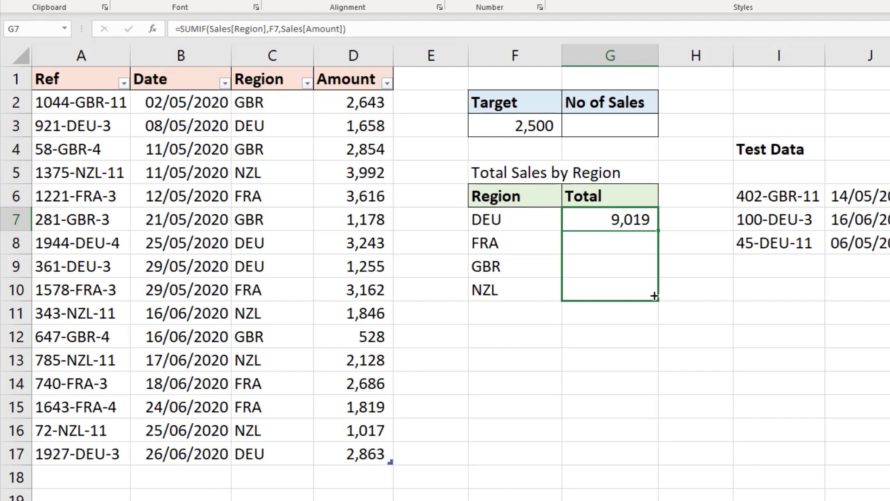
{"action": "left_click_drag", "start_coordinate": [655, 296], "coordinate": [655, 296]}
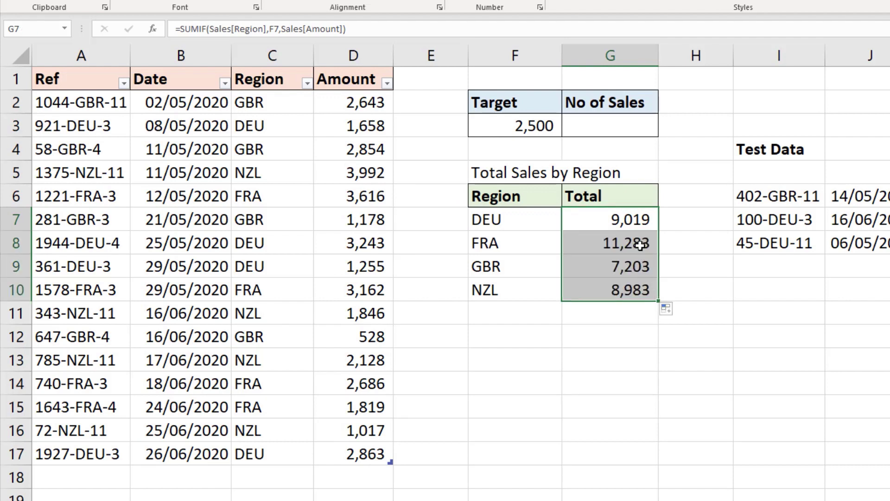
- Enter =COUNTIF(Sales[Amount],">="&F3) in G3, counting 8 sales at or above 2,500
{"action": "left_click", "coordinate": [620, 129]}
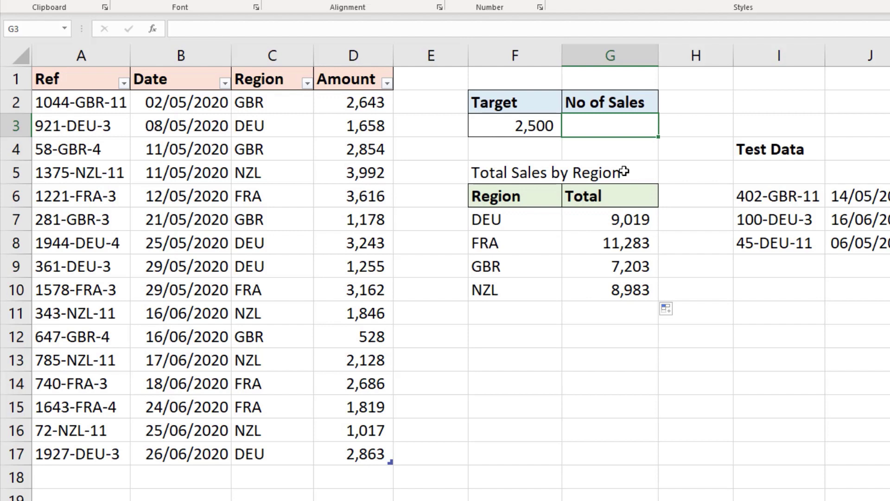
{"action": "type", "text": "=counti"}
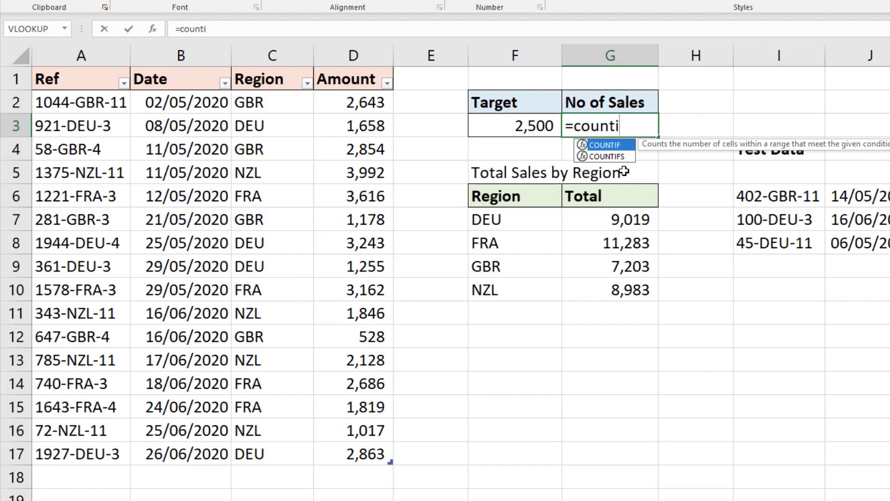
{"action": "key", "text": "Tab"}
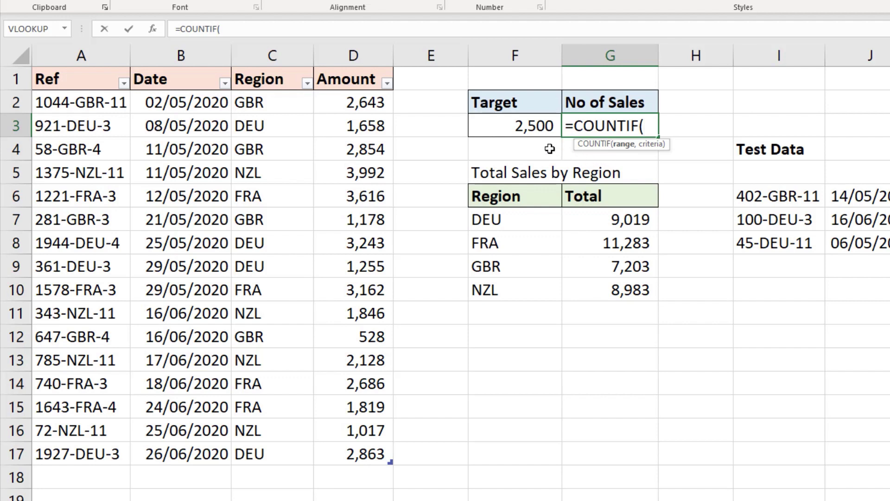
{"action": "left_click", "coordinate": [356, 66]}
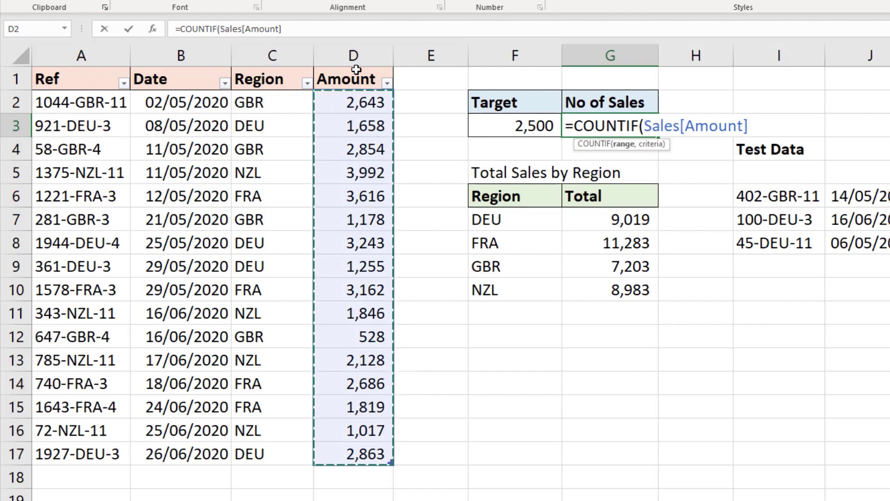
{"action": "type", "text": ","}
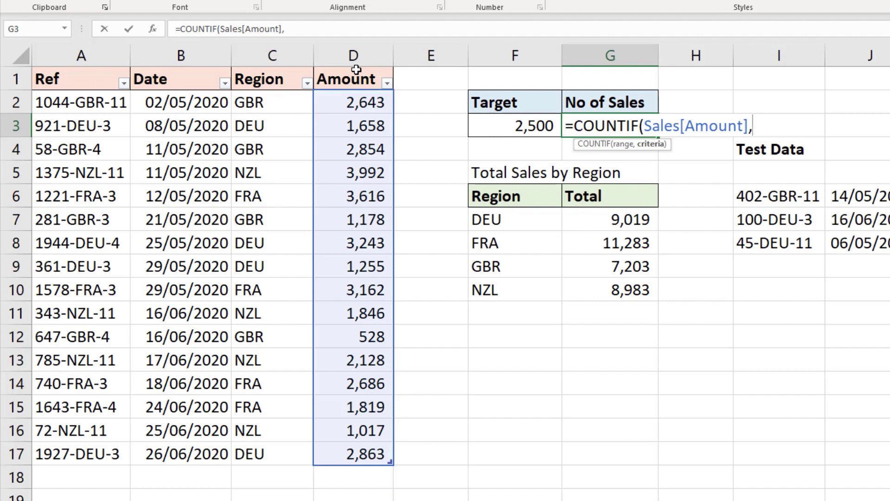
{"action": "type", "text": "\"> ="}
{"action": "type", "text": "\"&"}
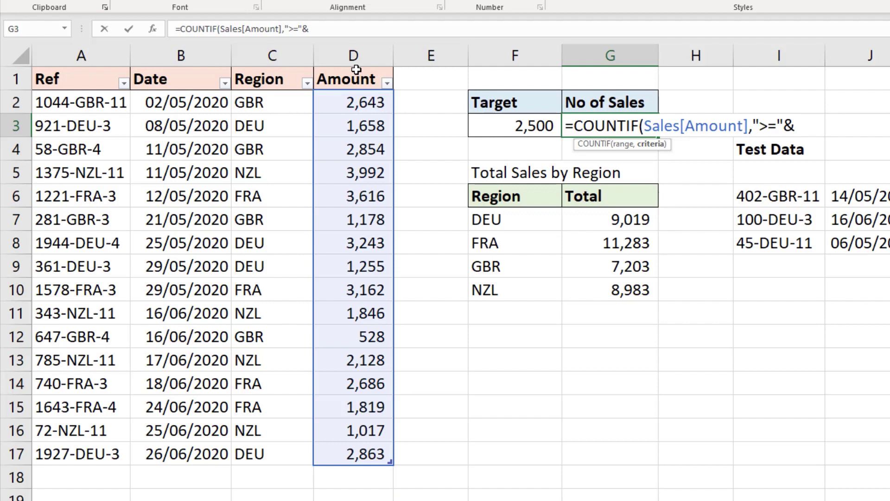
{"action": "left_click", "coordinate": [520, 127]}
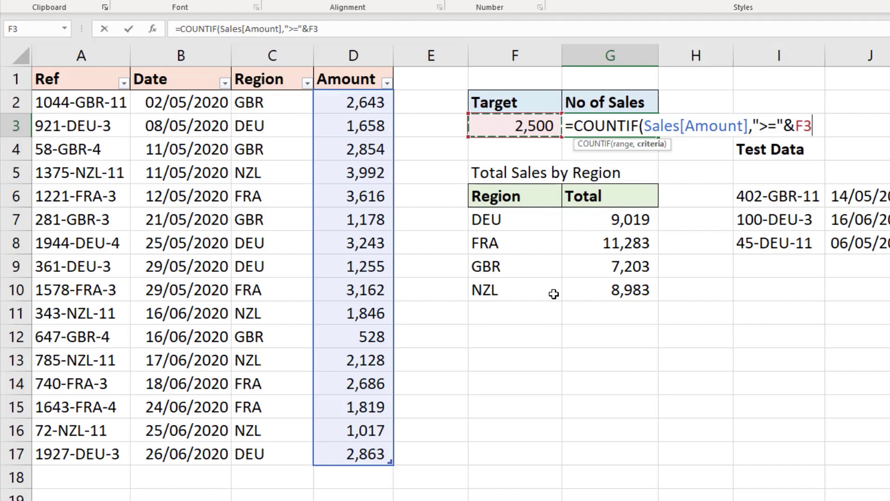
{"action": "type", "text": ")"}
{"action": "key", "text": "Return"}
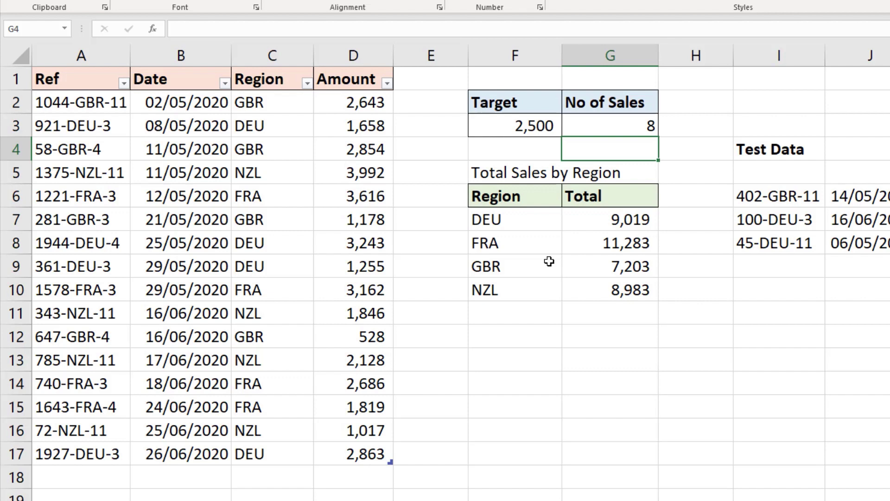
{"action": "left_click", "coordinate": [529, 130]}
{"action": "type", "text": "3000"}
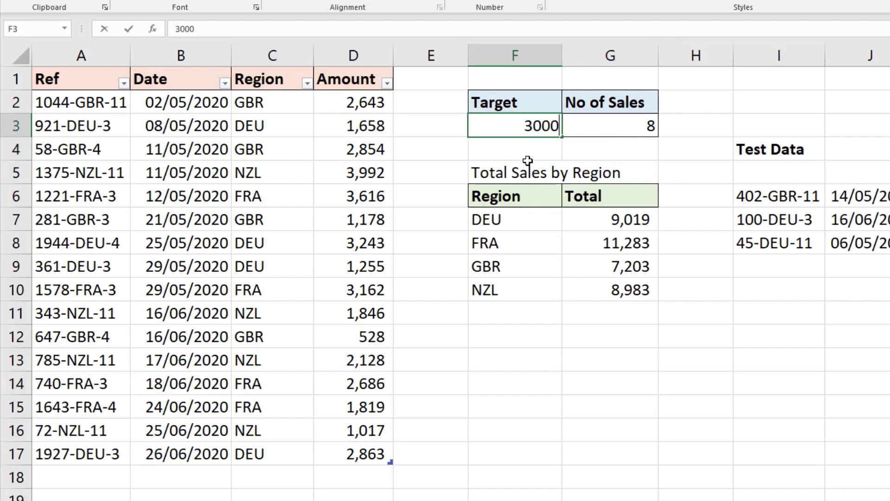
{"action": "key", "text": "Return"}
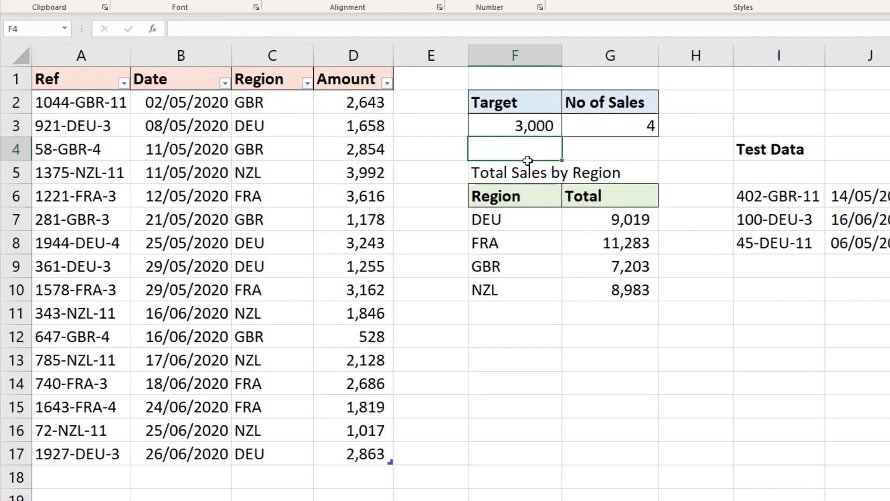
{"action": "key", "text": "Up"}
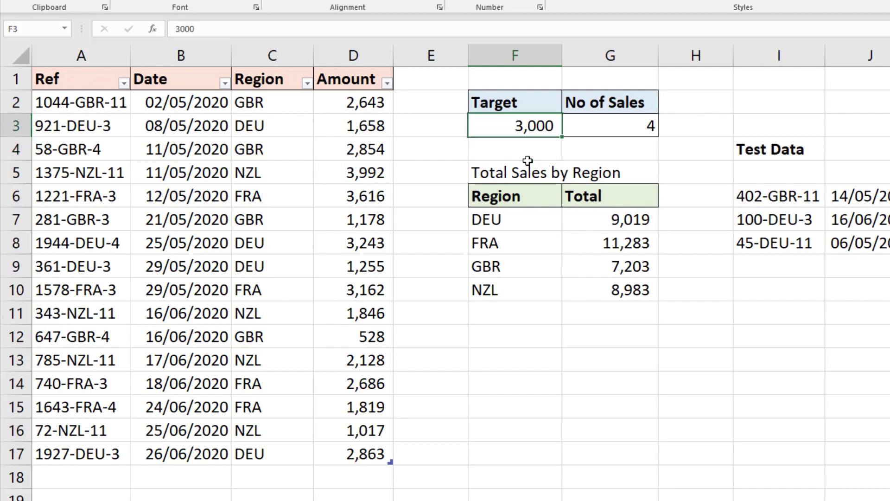
{"action": "type", "text": "2500"}
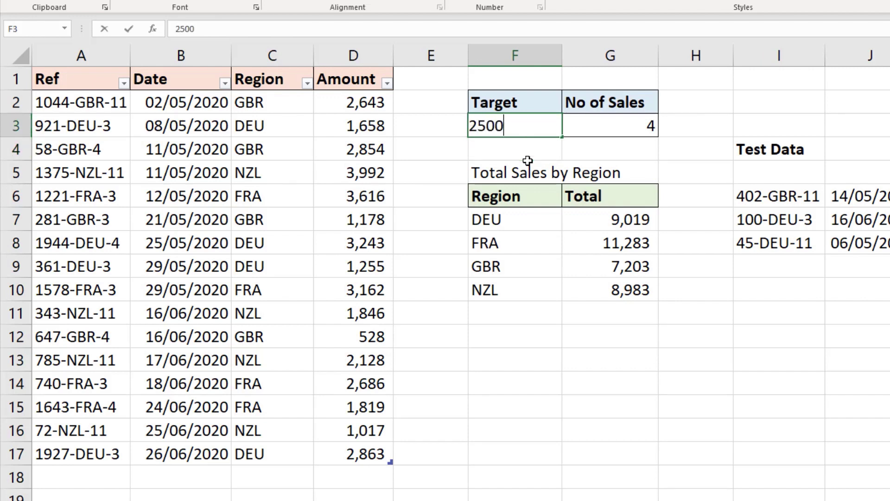
{"action": "key", "text": "Return"}
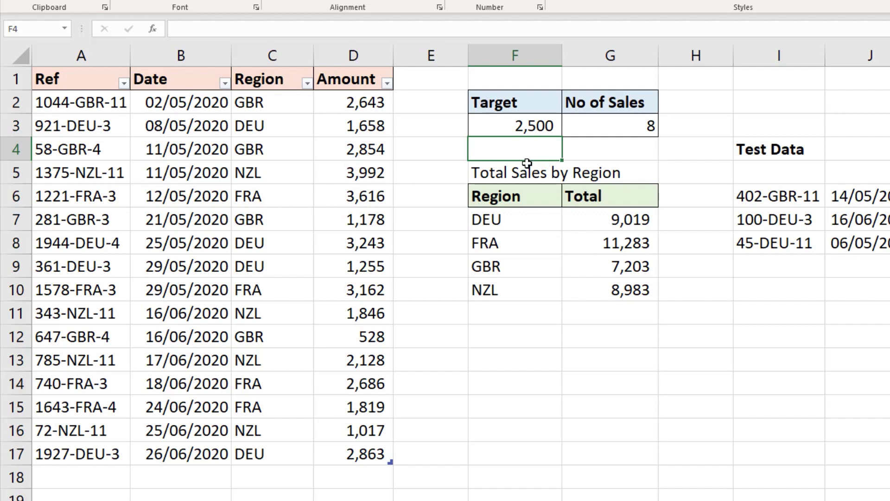
- Select the Region/Total range F6:G10 and insert a clustered column chart
{"action": "left_click", "coordinate": [500, 197]}
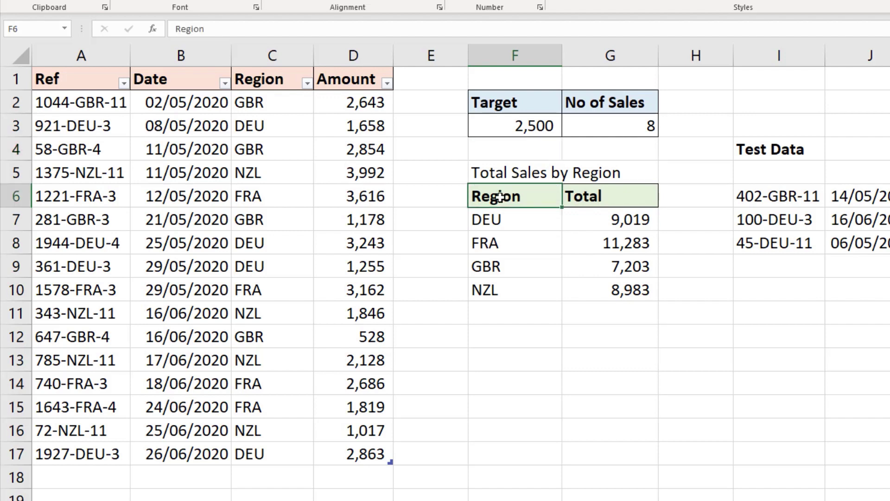
{"action": "left_click_drag", "start_coordinate": [499, 197], "coordinate": [603, 283]}
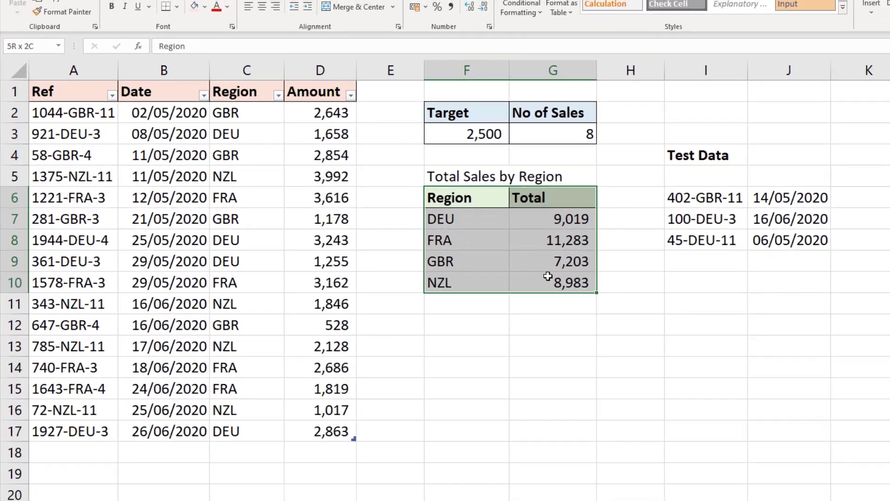
{"action": "left_click_drag", "start_coordinate": [548, 276], "coordinate": [549, 276]}
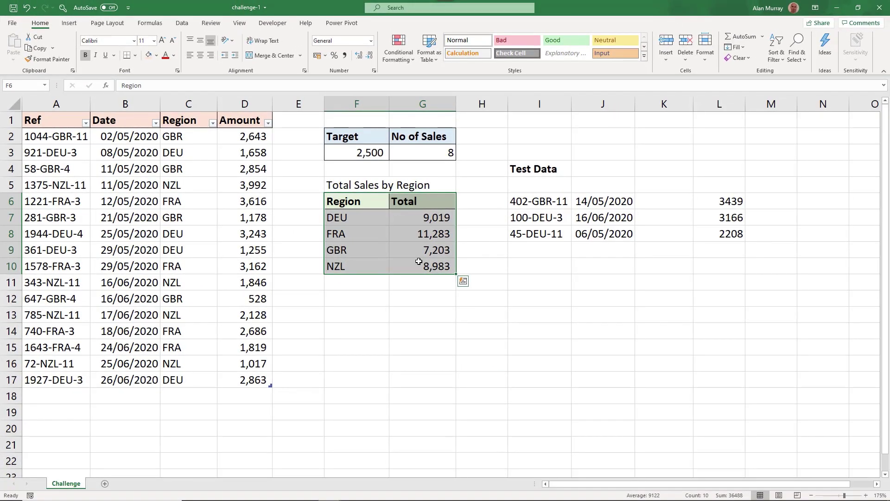
{"action": "left_click", "coordinate": [73, 23]}
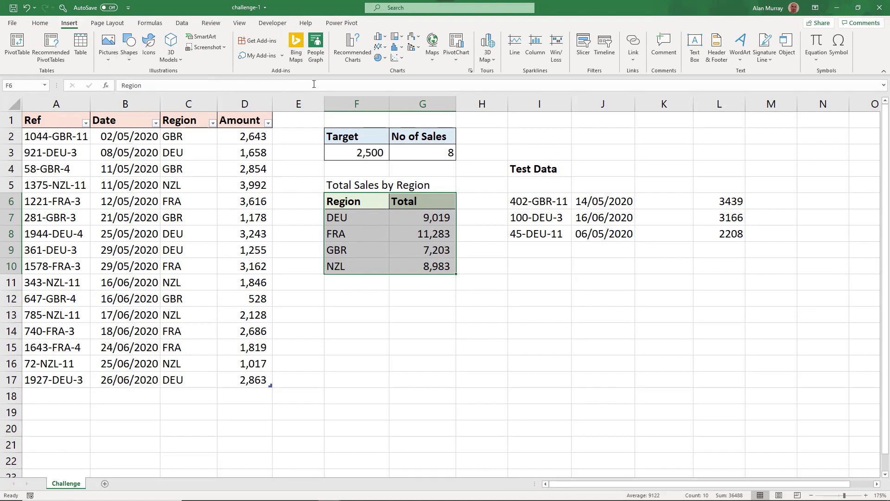
{"action": "left_click", "coordinate": [381, 40]}
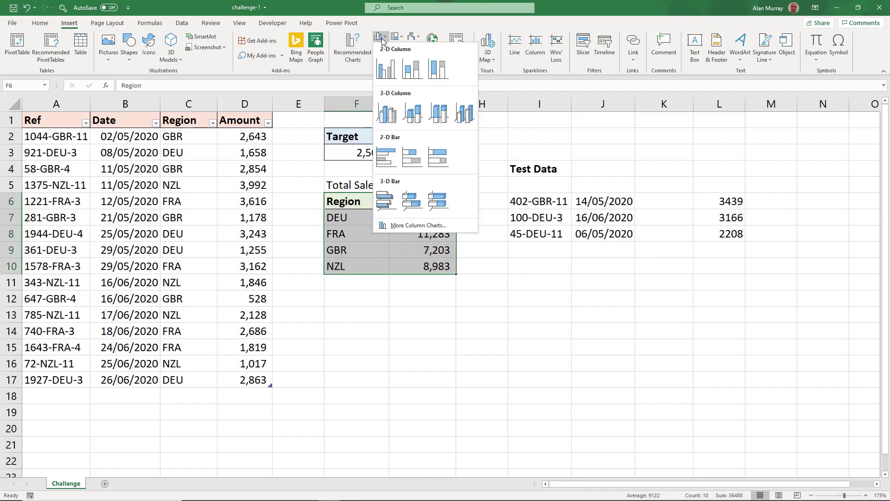
{"action": "left_click", "coordinate": [386, 74]}
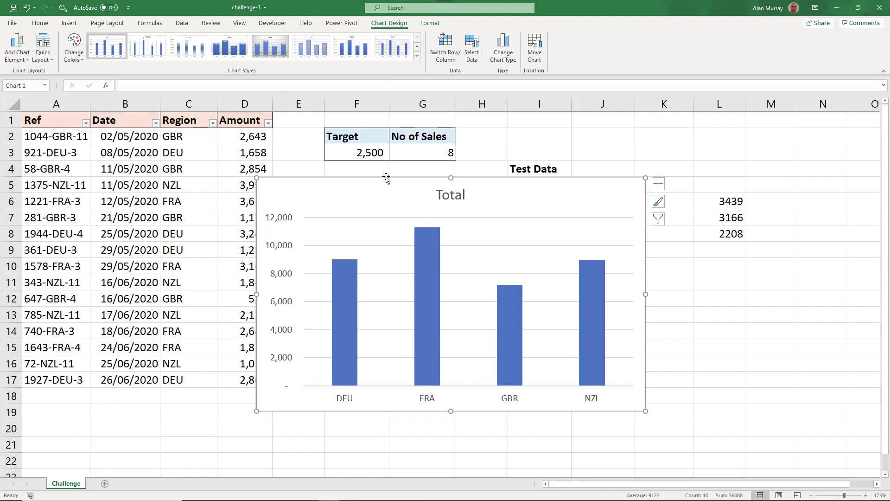
- Move the chart lower and set its title to =F5, showing Total Sales by Region
{"action": "left_click_drag", "start_coordinate": [386, 180], "coordinate": [389, 215]}
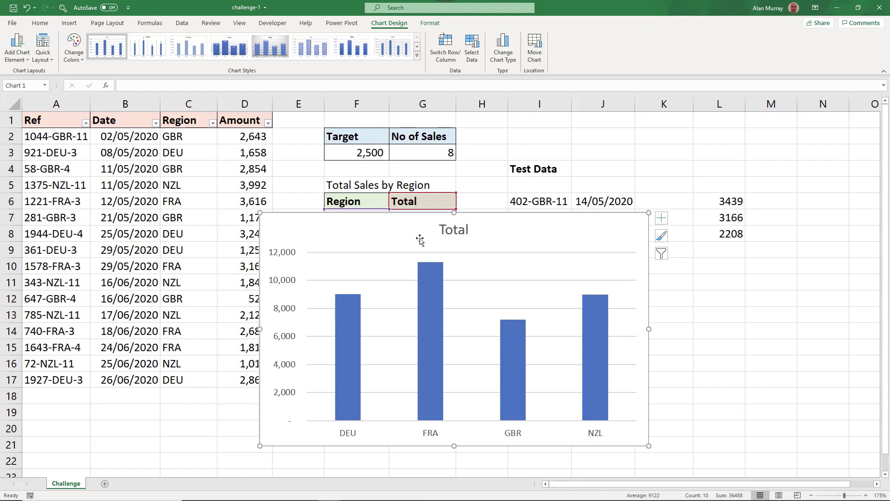
{"action": "left_click", "coordinate": [449, 231]}
{"action": "type", "text": "="}
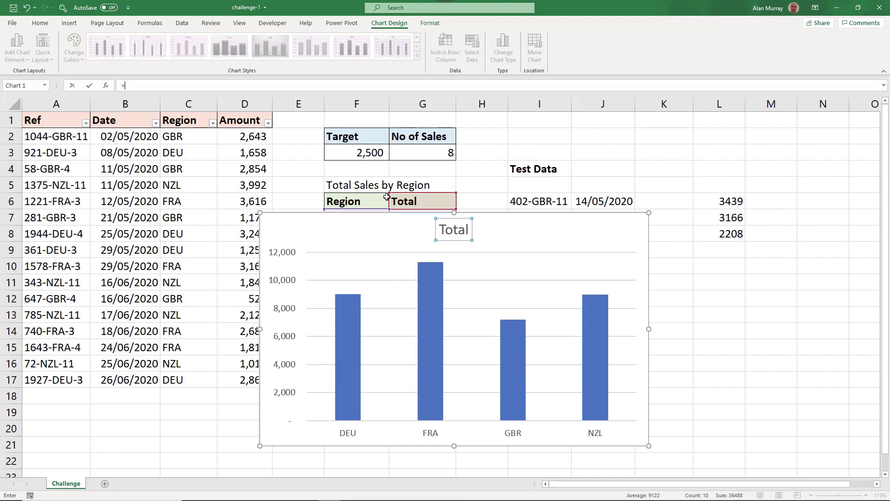
{"action": "left_click", "coordinate": [365, 185]}
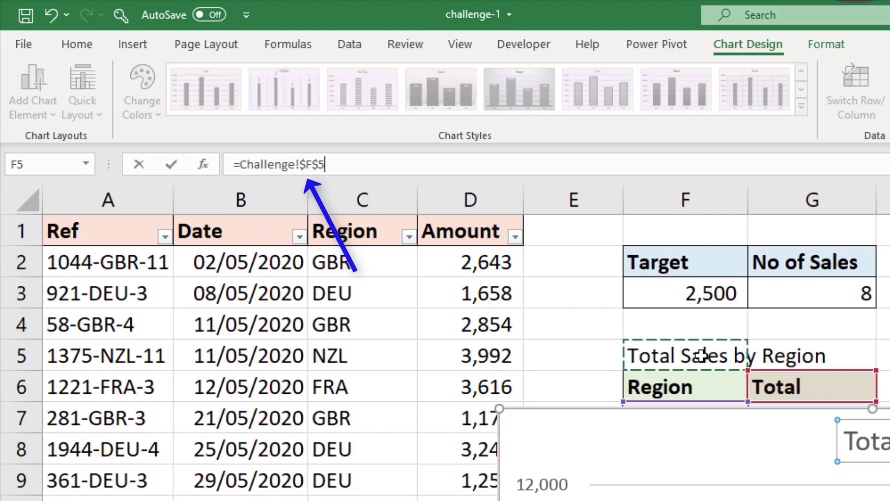
{"action": "key", "text": "Return"}
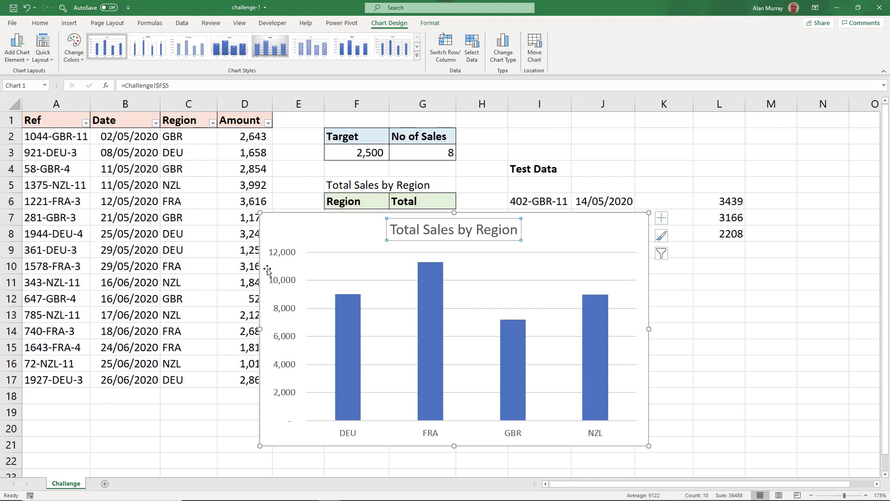
- Delete the chart's vertical value axis and its horizontal gridlines
{"action": "left_click", "coordinate": [288, 285]}
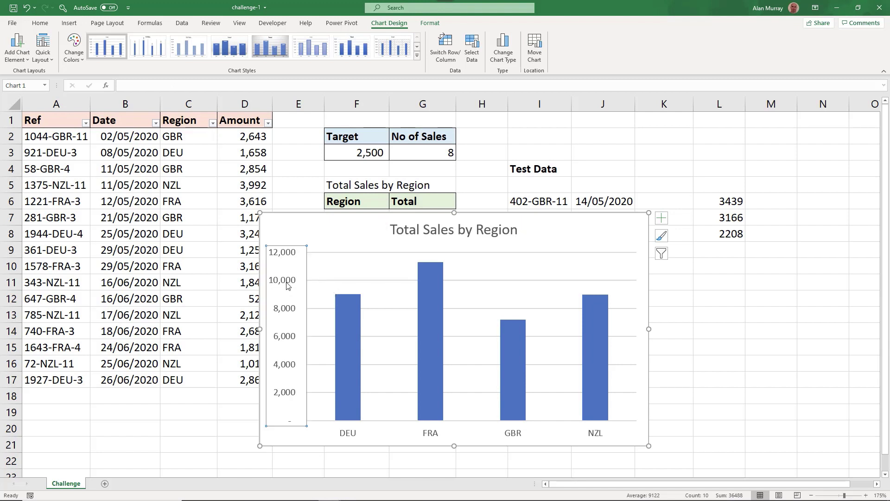
{"action": "key", "text": "Delete"}
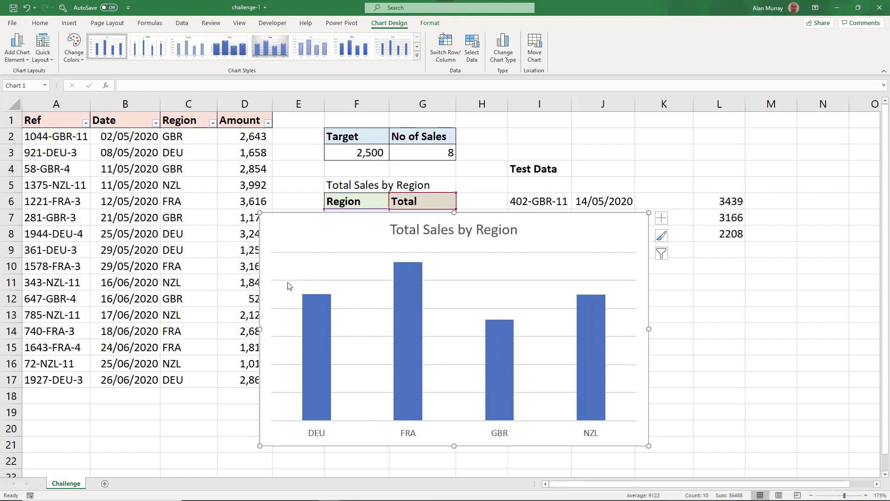
{"action": "left_click", "coordinate": [294, 283]}
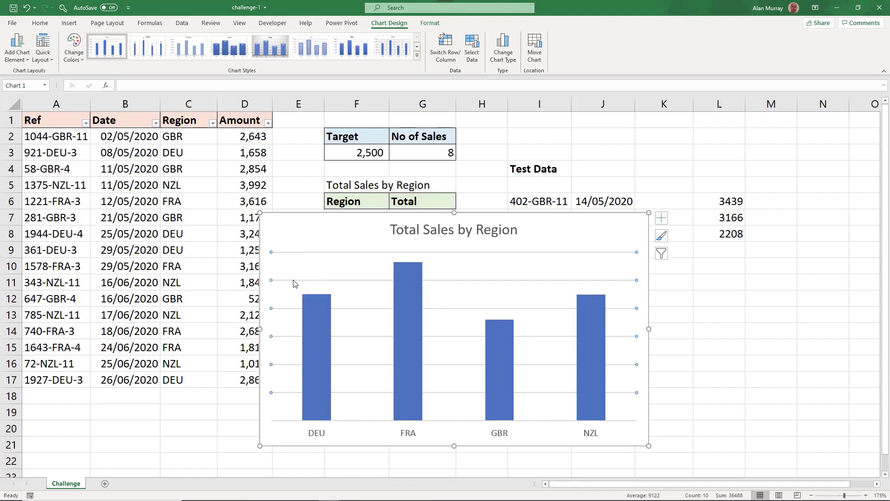
{"action": "key", "text": "Delete"}
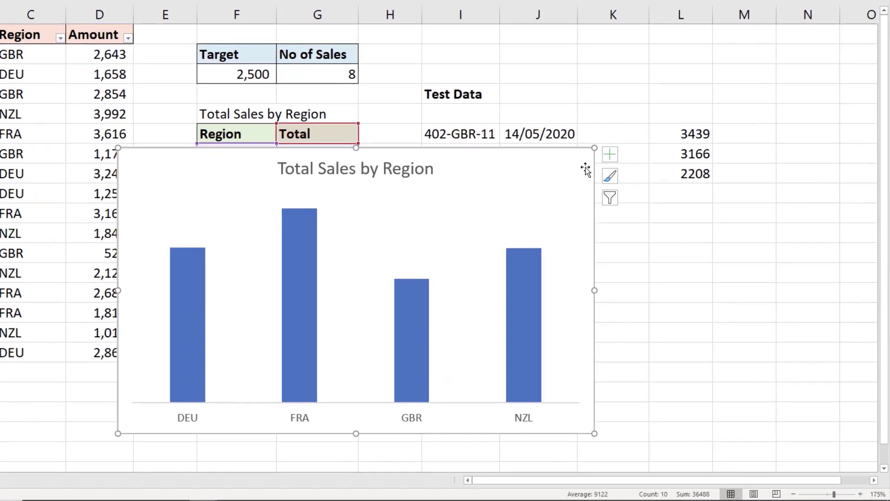
- Add data labels showing each region's total (9,019, 11,283, 7,203, 8,983) above its column
{"action": "left_click", "coordinate": [610, 154]}
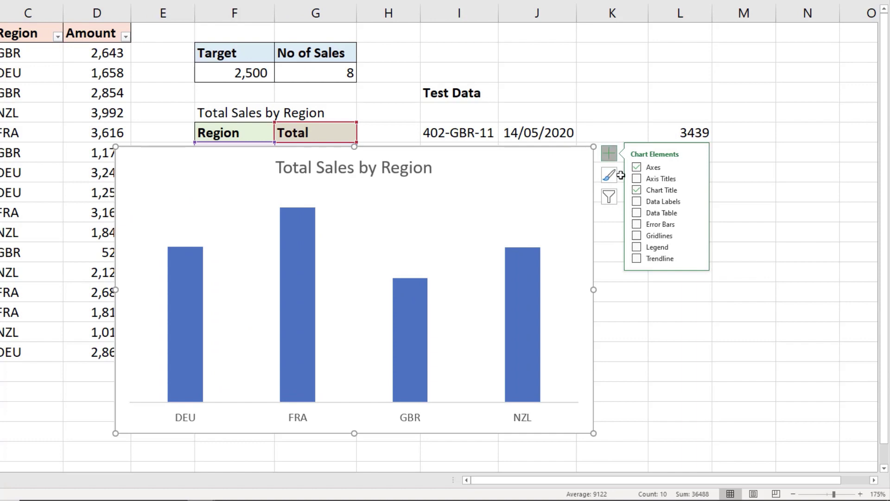
{"action": "left_click", "coordinate": [637, 202]}
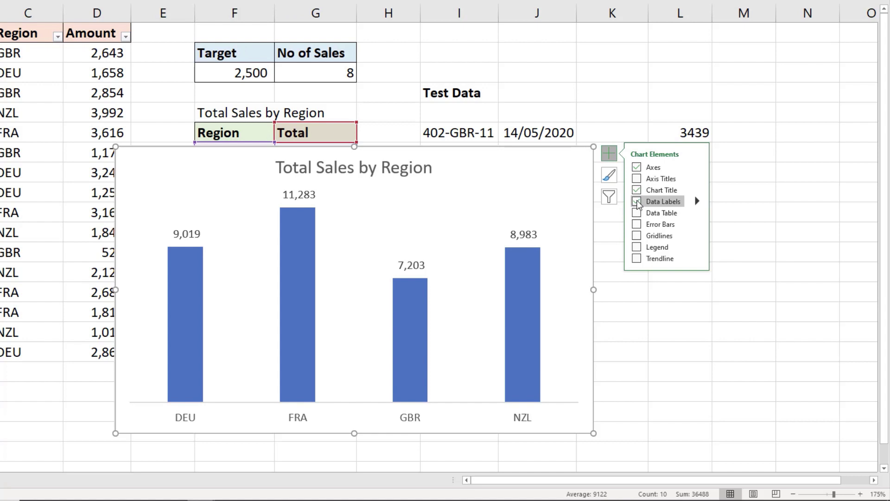
{"action": "left_click", "coordinate": [607, 155]}
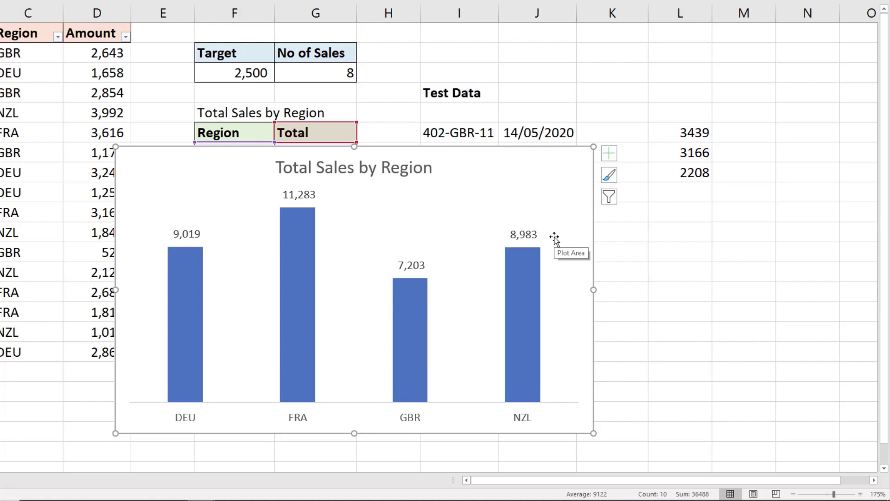
- Set the column series gap width from 219% to 120% and shrink the chart below the region totals
{"action": "right_click", "coordinate": [414, 321]}
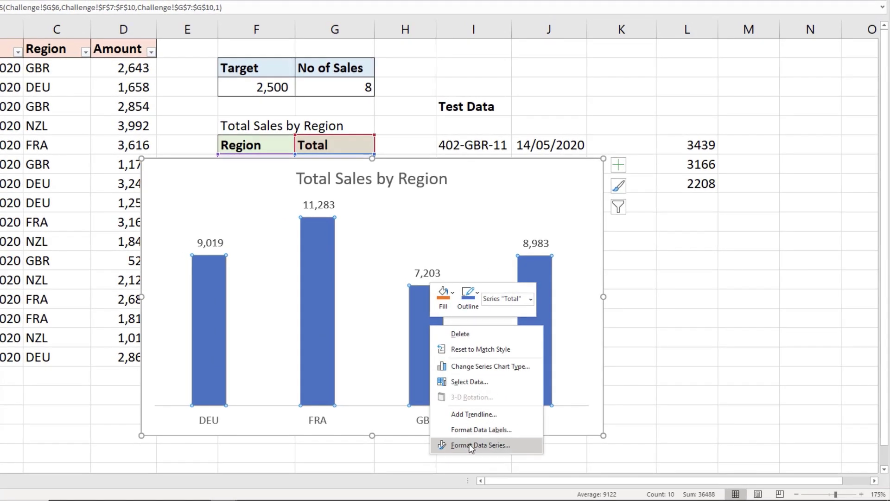
{"action": "left_click", "coordinate": [471, 446]}
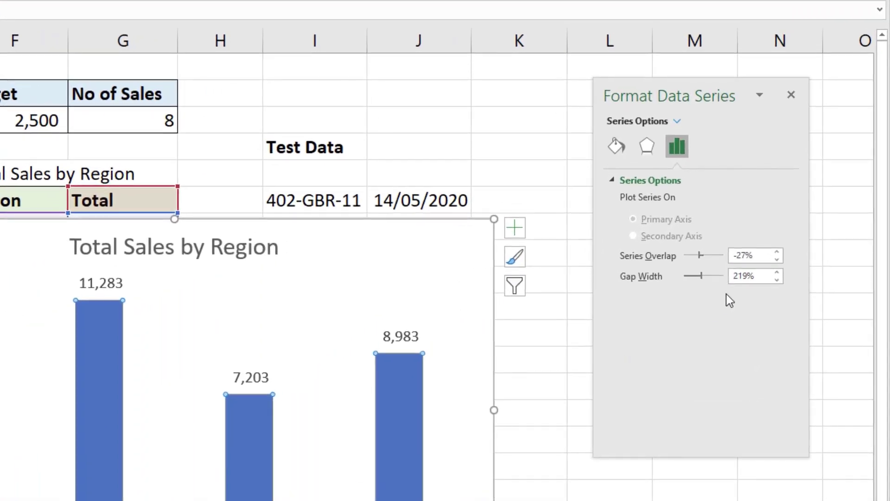
{"action": "left_click", "coordinate": [748, 277]}
{"action": "key", "text": "BackSpace"}
{"action": "key", "text": "BackSpace"}
{"action": "key", "text": "BackSpace"}
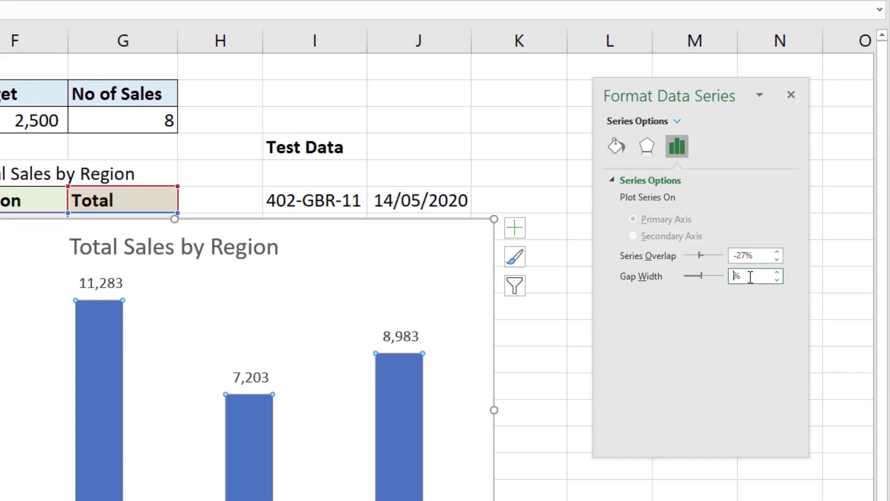
{"action": "type", "text": "120"}
{"action": "key", "text": "Return"}
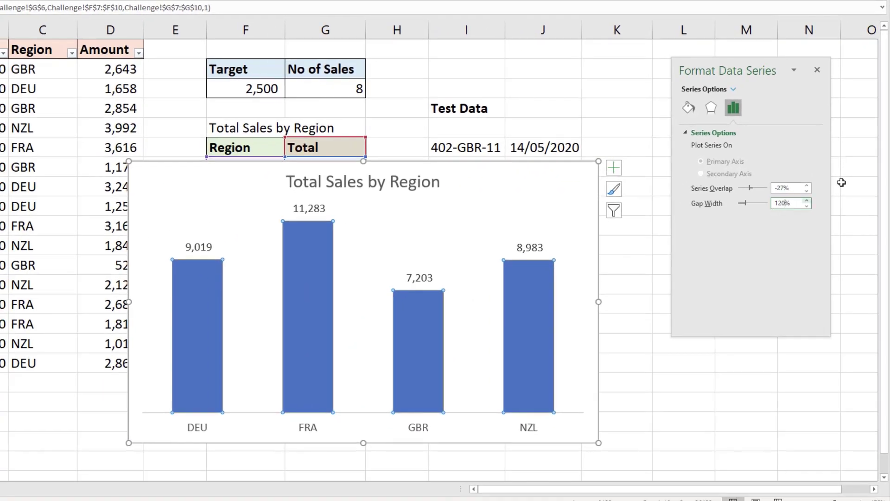
{"action": "left_click", "coordinate": [818, 70]}
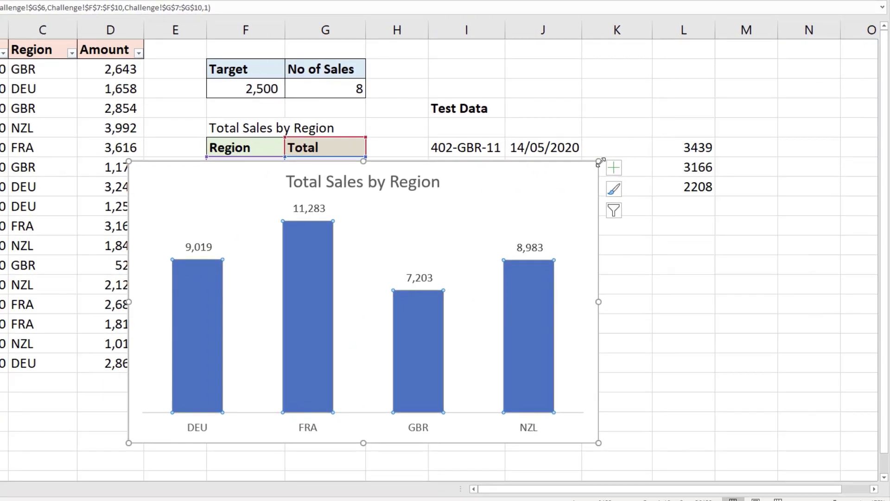
{"action": "left_click_drag", "start_coordinate": [598, 161], "coordinate": [519, 256]}
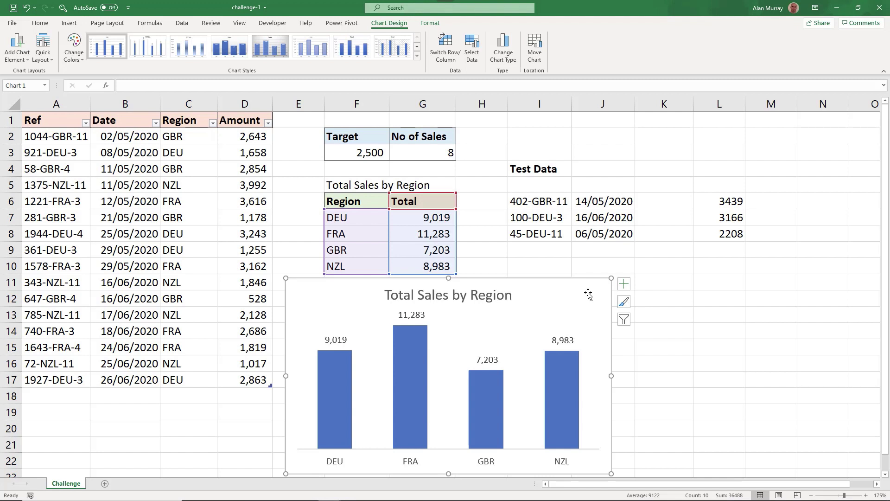
- Move test rows I6:L8 to A18 under the sales table, raising DEU to 14,393 and the count to 10
{"action": "left_click_drag", "start_coordinate": [549, 205], "coordinate": [703, 229]}
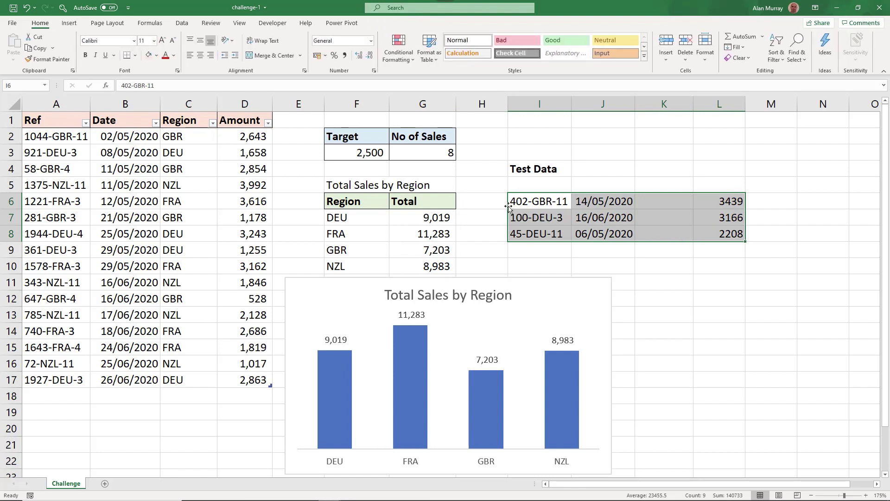
{"action": "left_click_drag", "start_coordinate": [509, 206], "coordinate": [73, 399]}
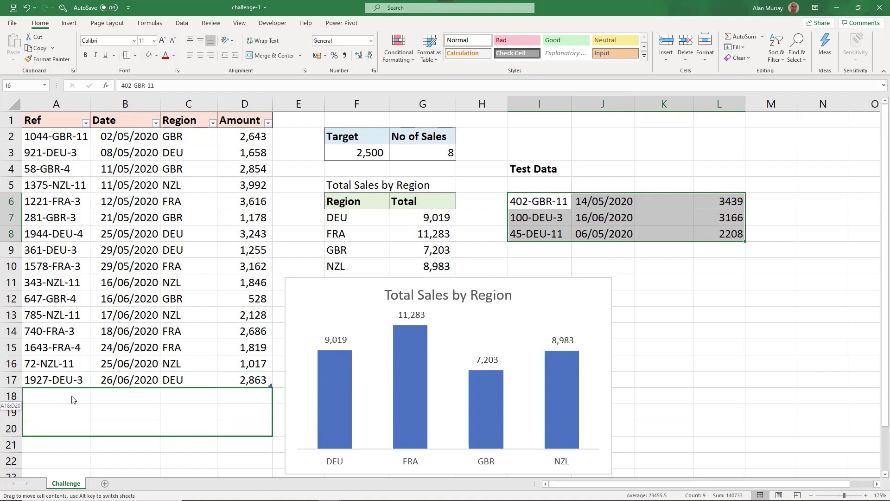
{"action": "left_click_drag", "start_coordinate": [73, 400], "coordinate": [73, 399]}
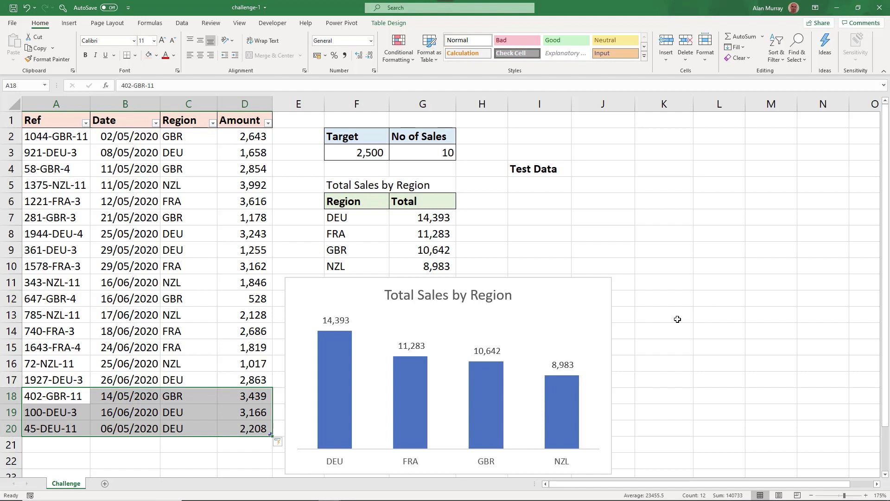
{"action": "left_click", "coordinate": [664, 268]}
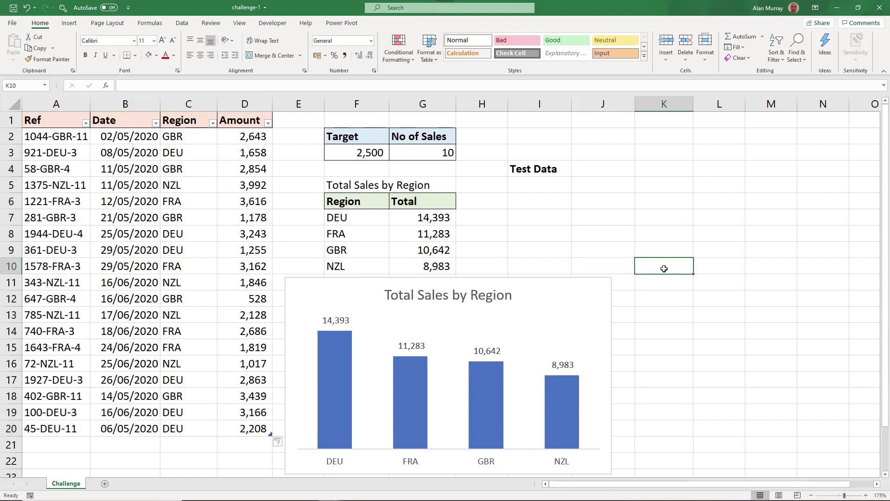